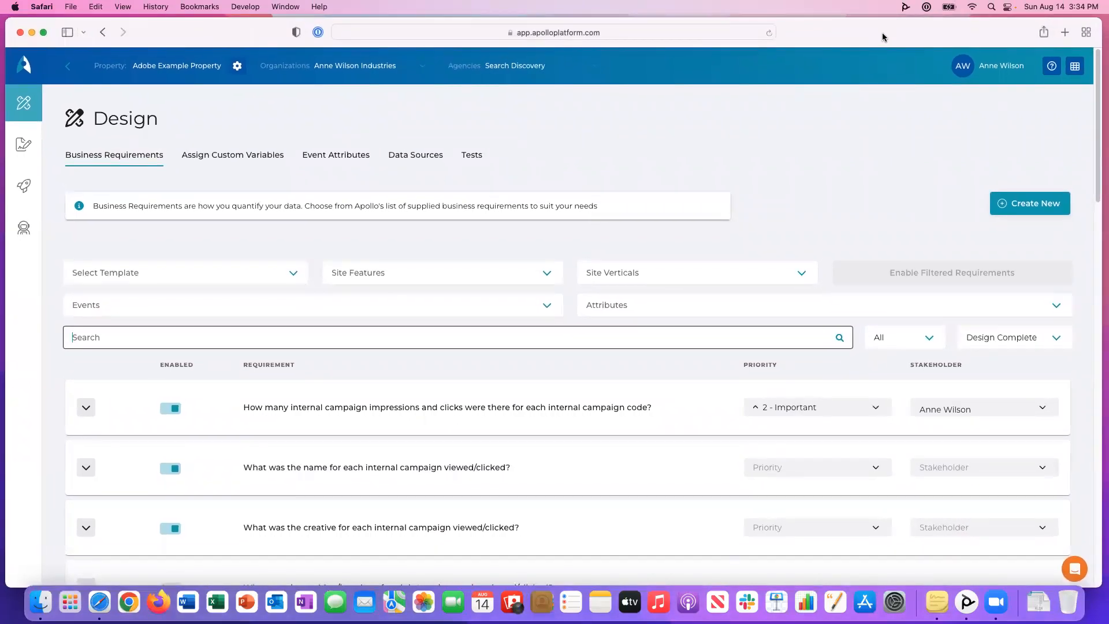
# Search the business requirements for "cta".
pyautogui.click(829, 181)
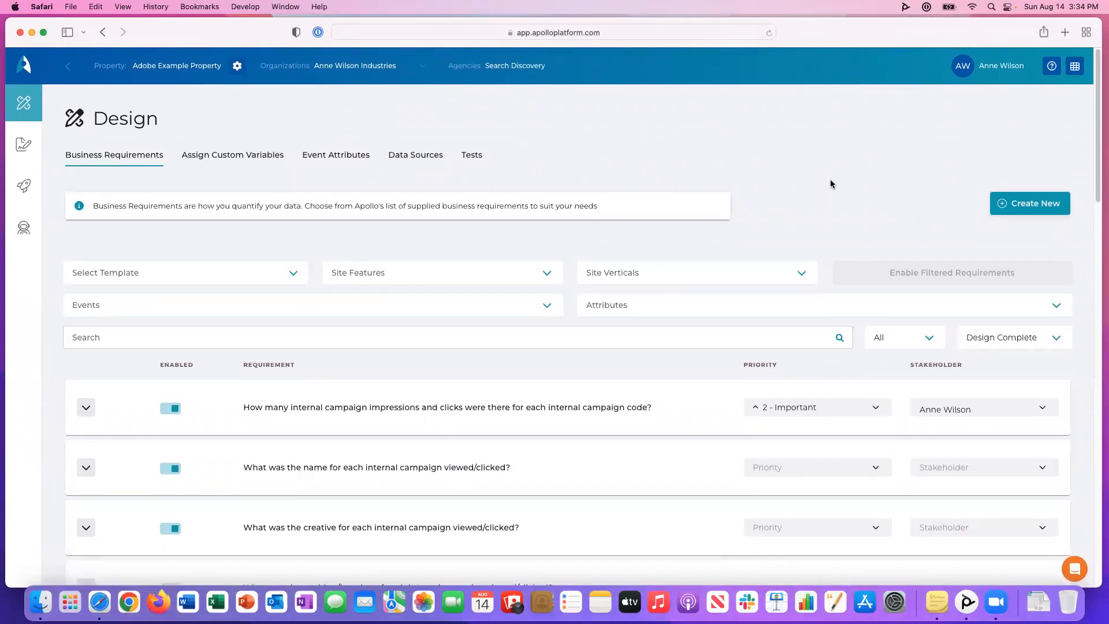
pyautogui.click(591, 340)
pyautogui.write('cta')
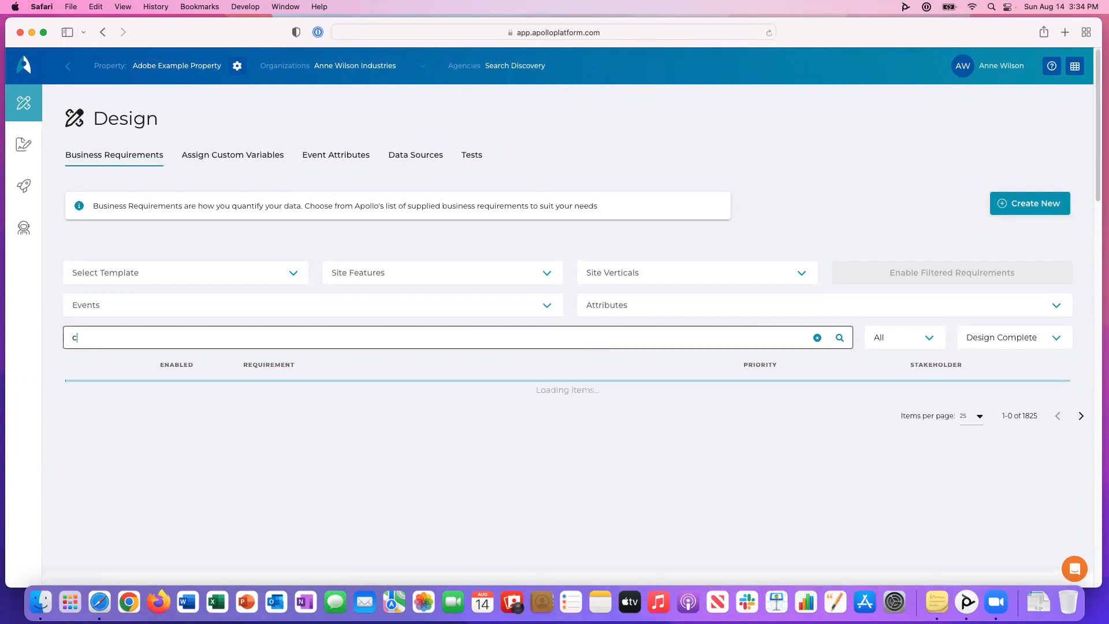
pyautogui.click(586, 370)
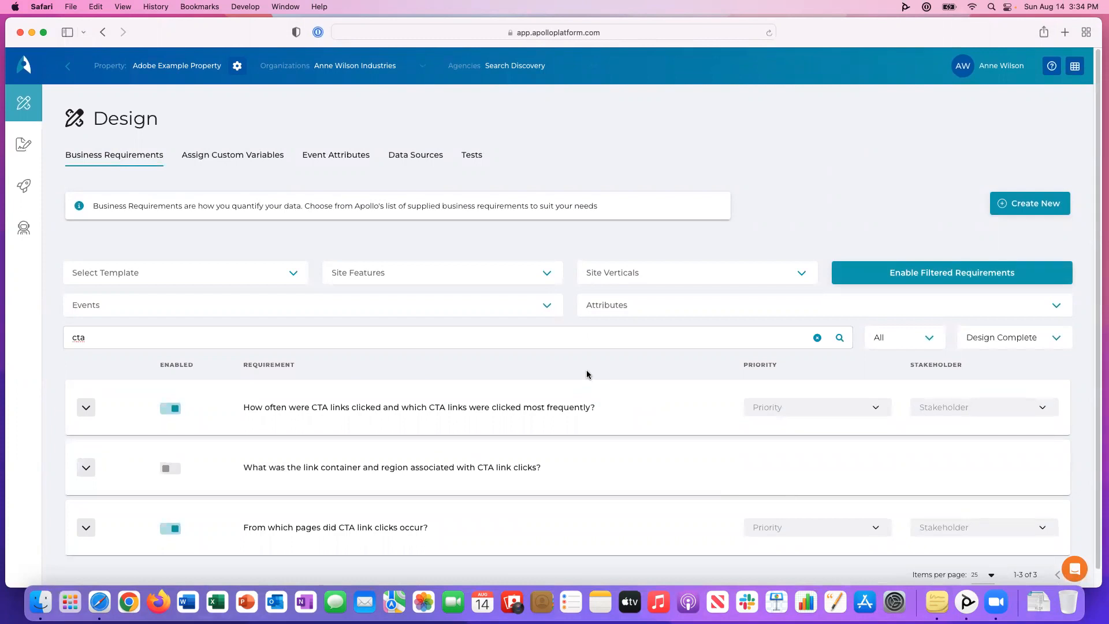
# Expand the requirement about how often CTA links were clicked and open its full details.
pyautogui.scroll(-1, 586, 372)
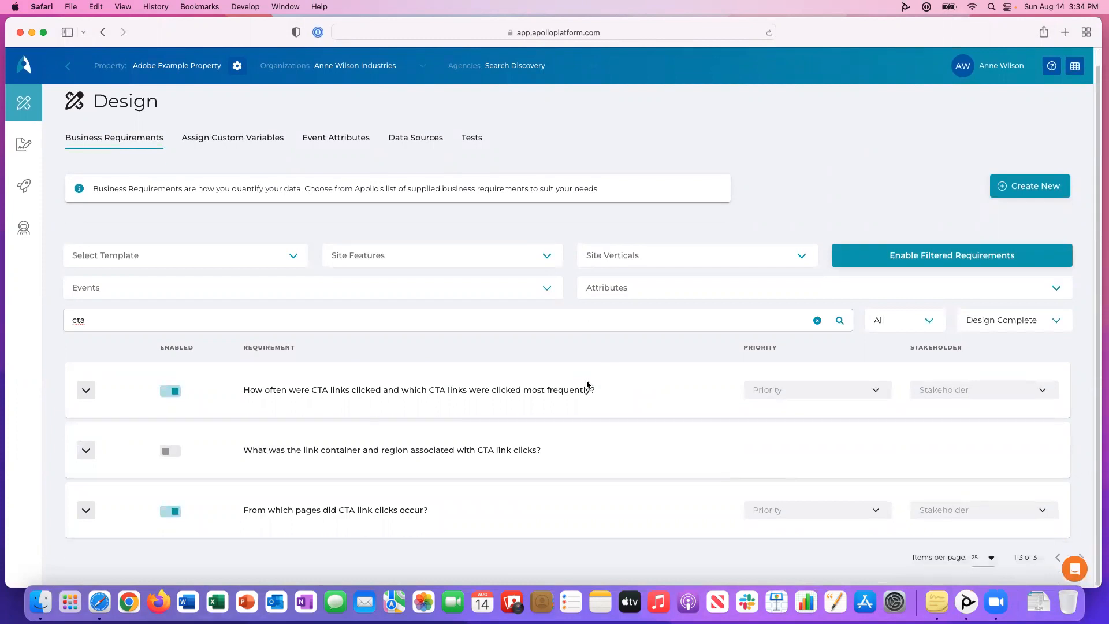
pyautogui.click(87, 387)
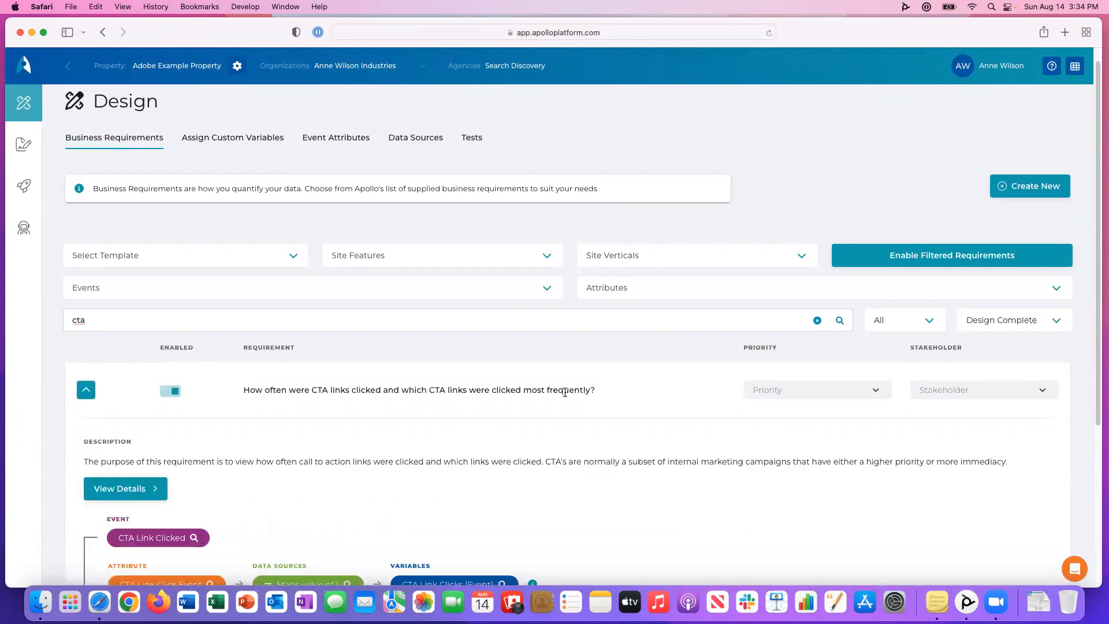
pyautogui.scroll(-5, 1096, 285)
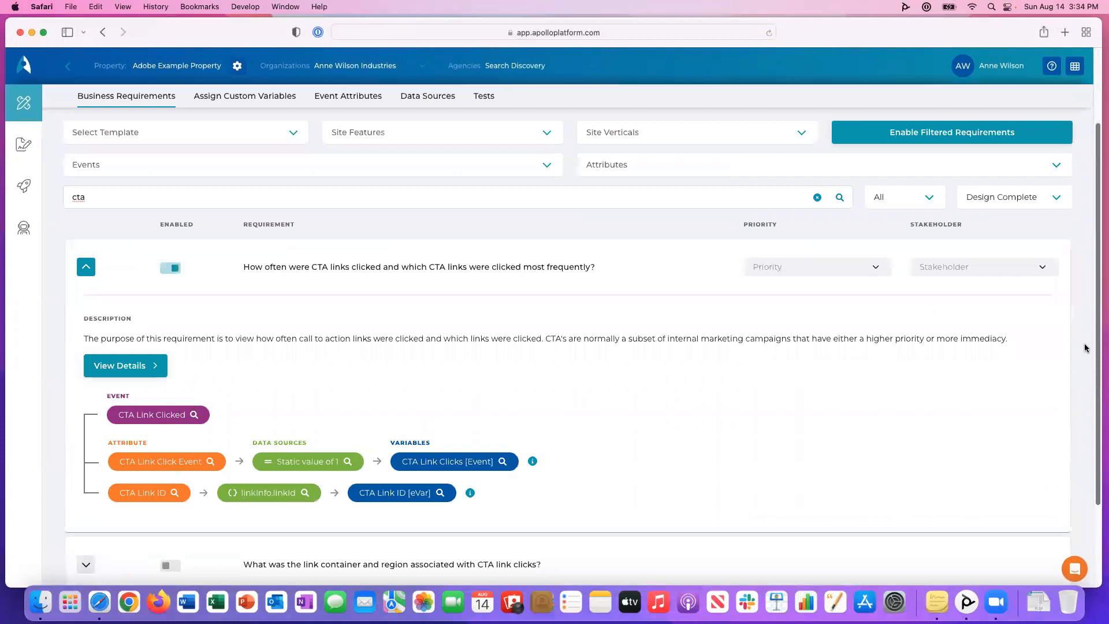
pyautogui.click(155, 373)
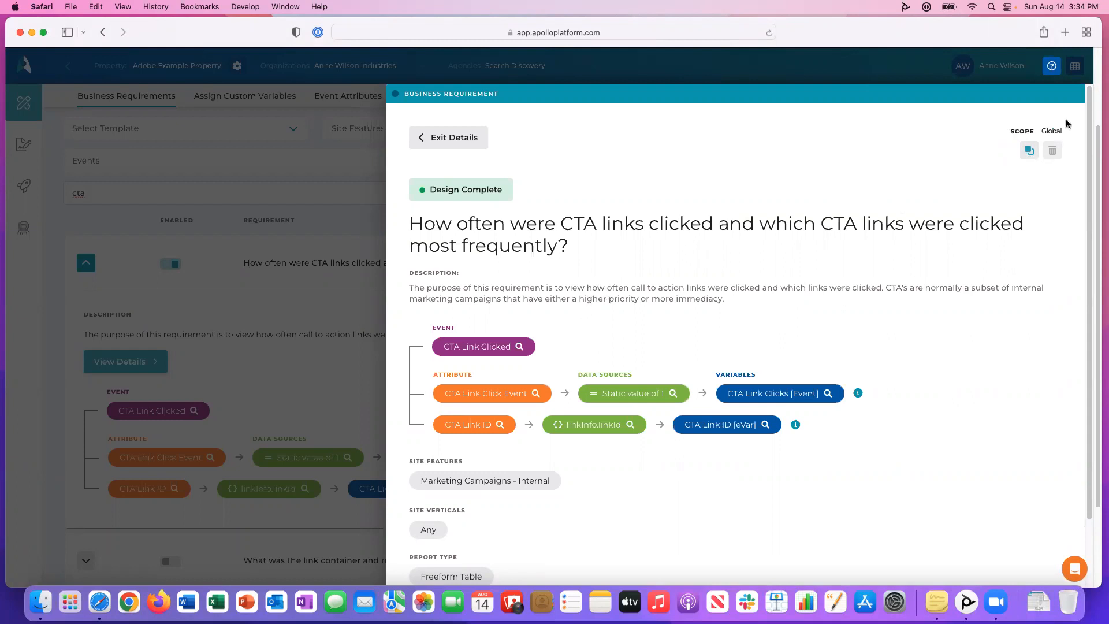
# Start a replacement of the requirement and change both mentions of "CTA" in its name to "call to action".
pyautogui.click(1028, 152)
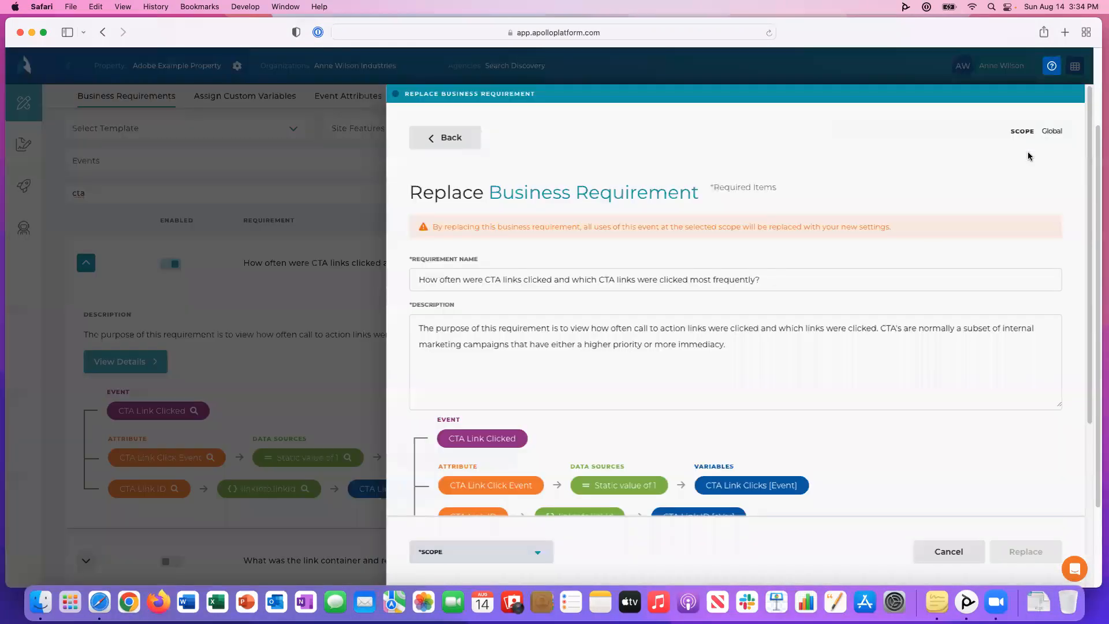
pyautogui.click(498, 281)
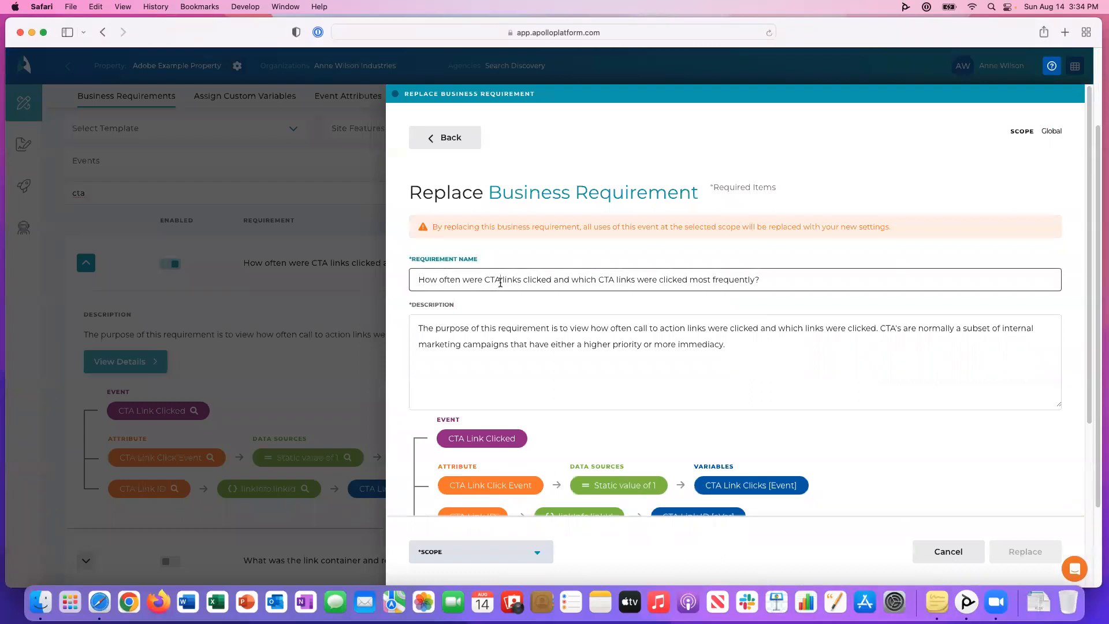
pyautogui.press('BackSpace')
pyautogui.press('BackSpace')
pyautogui.press('BackSpace')
pyautogui.write('call to action')
pyautogui.click(650, 281)
pyautogui.press('BackSpace')
pyautogui.press('BackSpace')
pyautogui.press('BackSpace')
pyautogui.write('call to action')
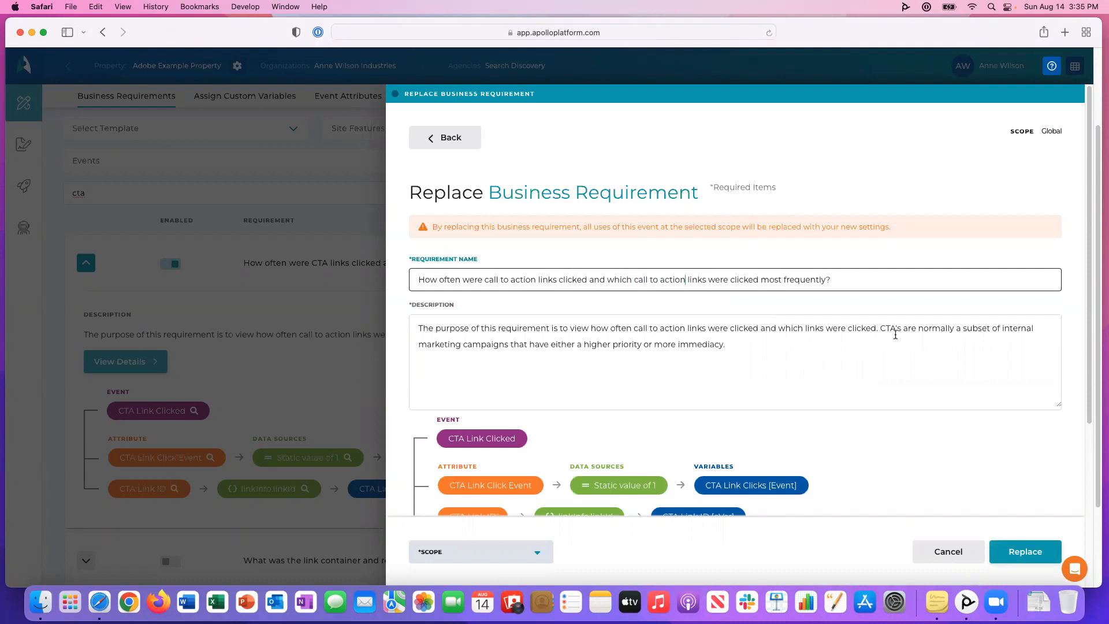
# Set the replacement requirement's scope to Organization.
pyautogui.click(900, 332)
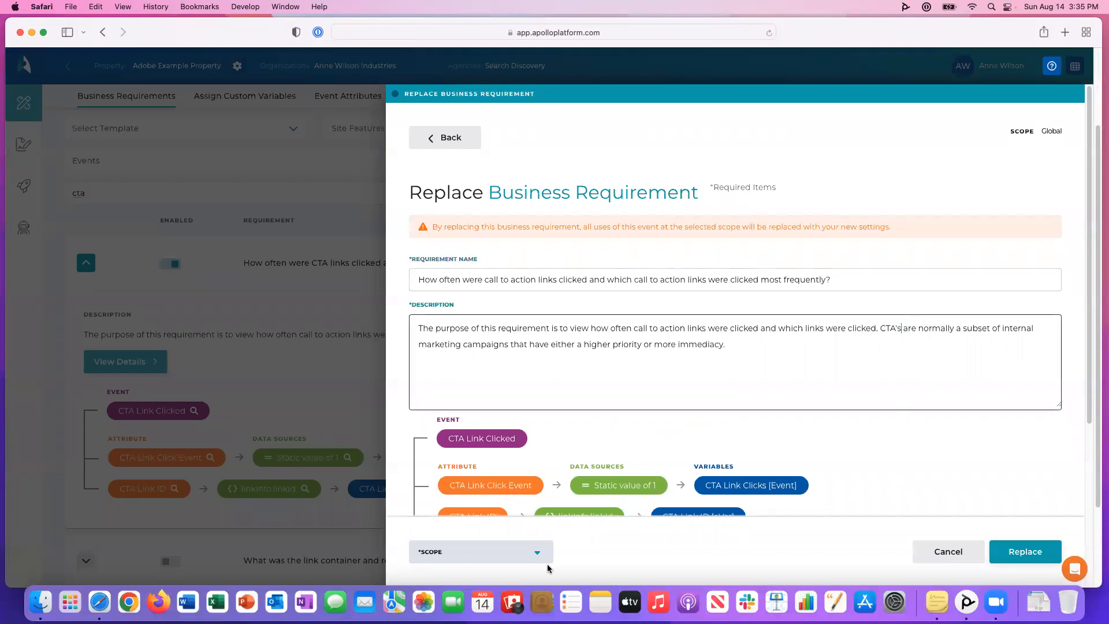
pyautogui.click(540, 554)
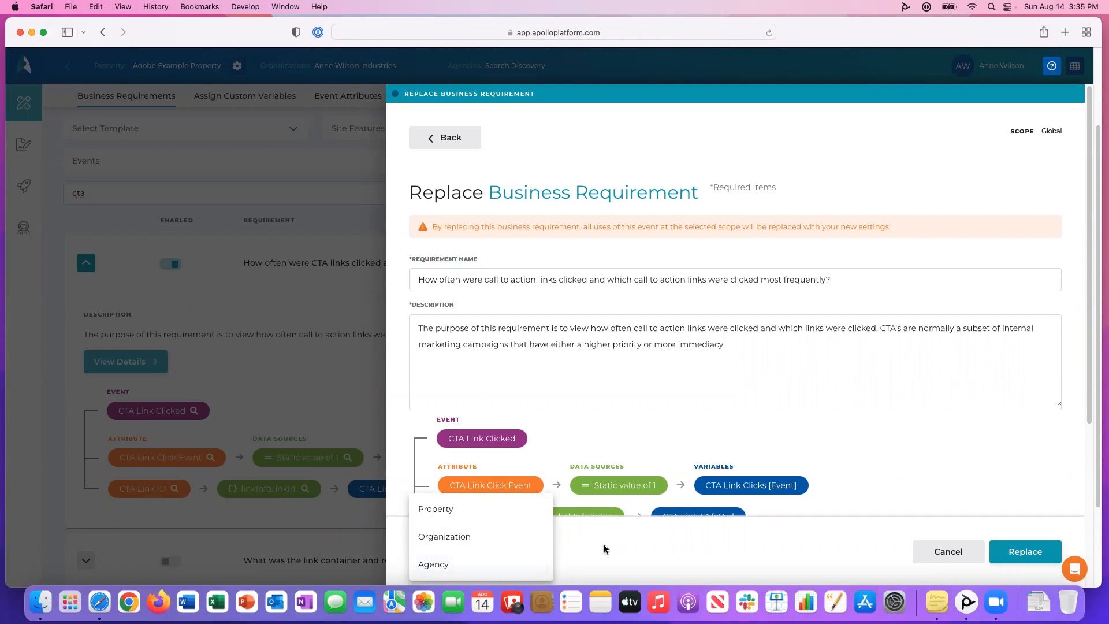
pyautogui.click(521, 538)
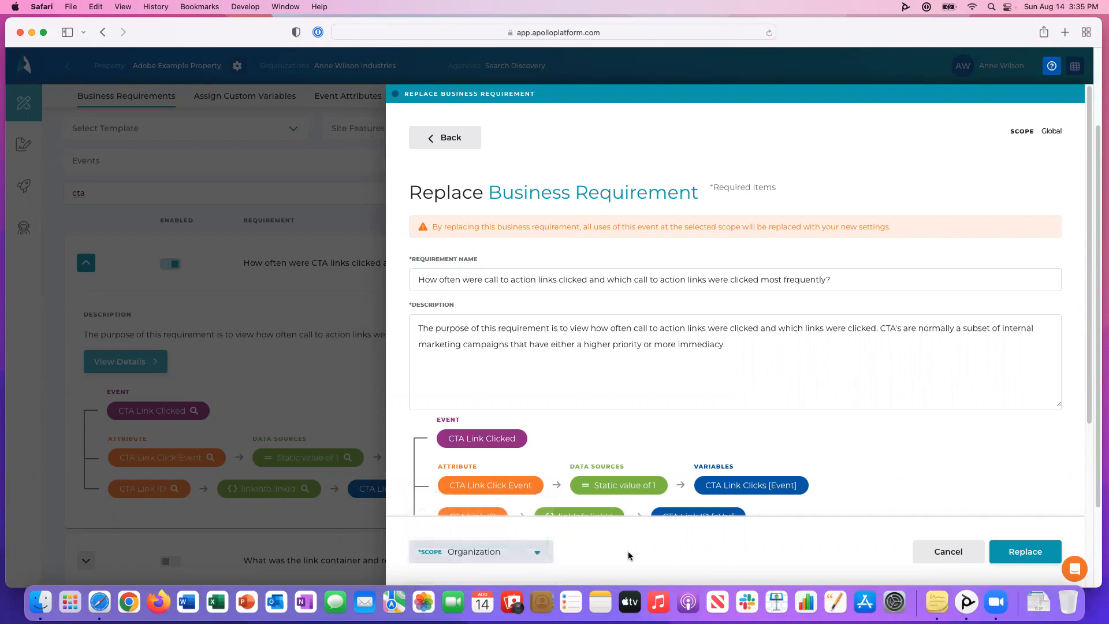
# Review the replacement form's site feature, site vertical and report type, and return to the requirement details without replacing it.
pyautogui.scroll(-1, 1085, 289)
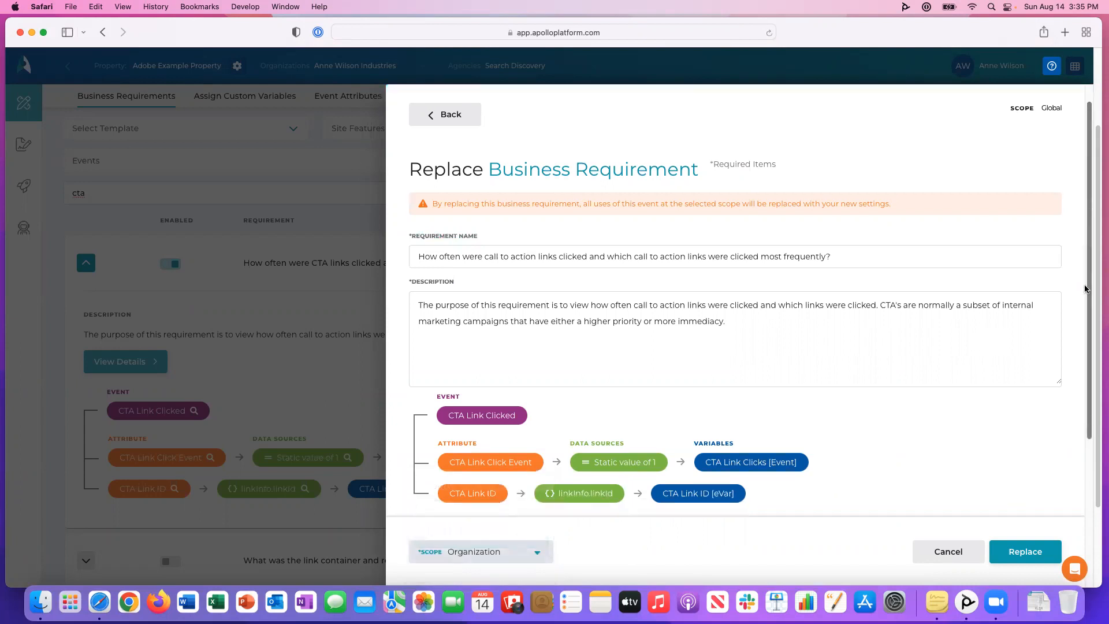
pyautogui.scroll(-5, 1084, 289)
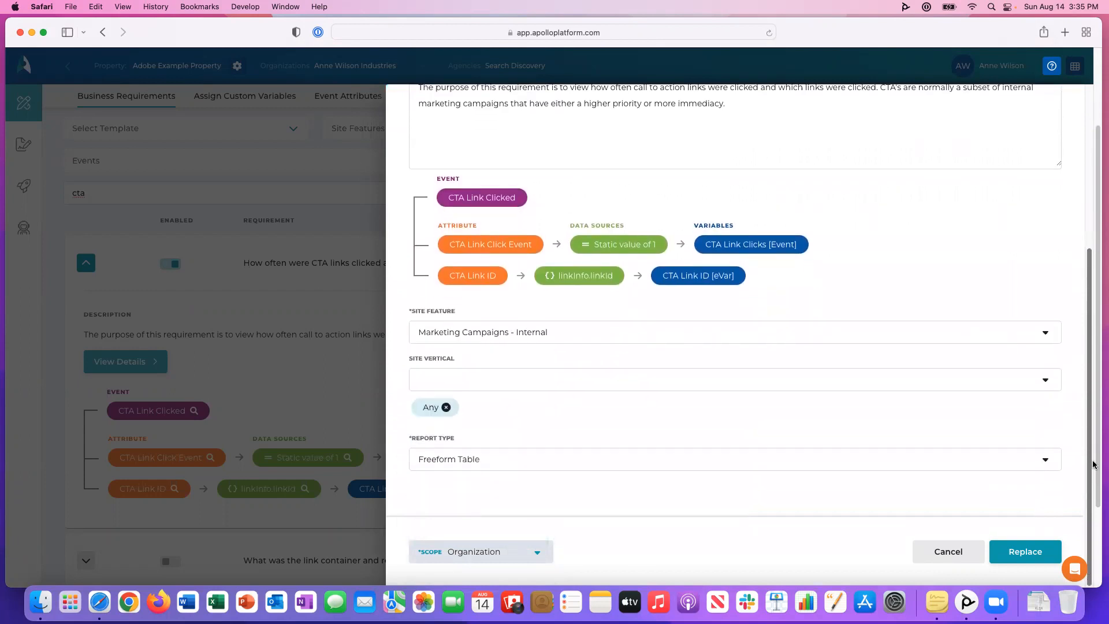
pyautogui.scroll(5, 1086, 404)
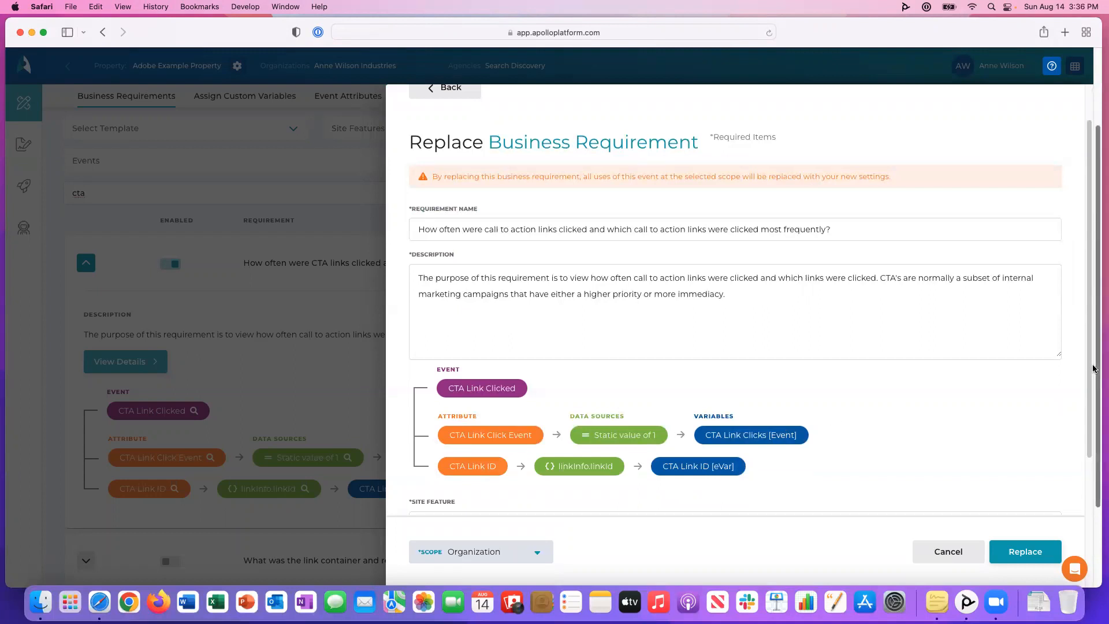
pyautogui.moveTo(1090, 360); pyautogui.dragTo(1090, 317)
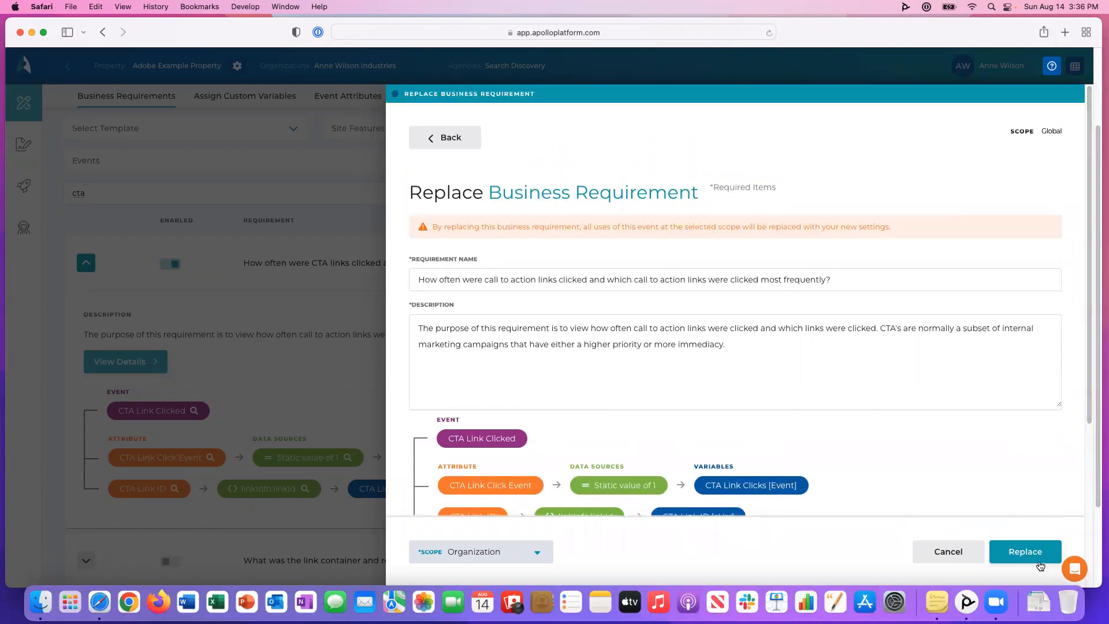
pyautogui.click(451, 142)
pyautogui.click(667, 351)
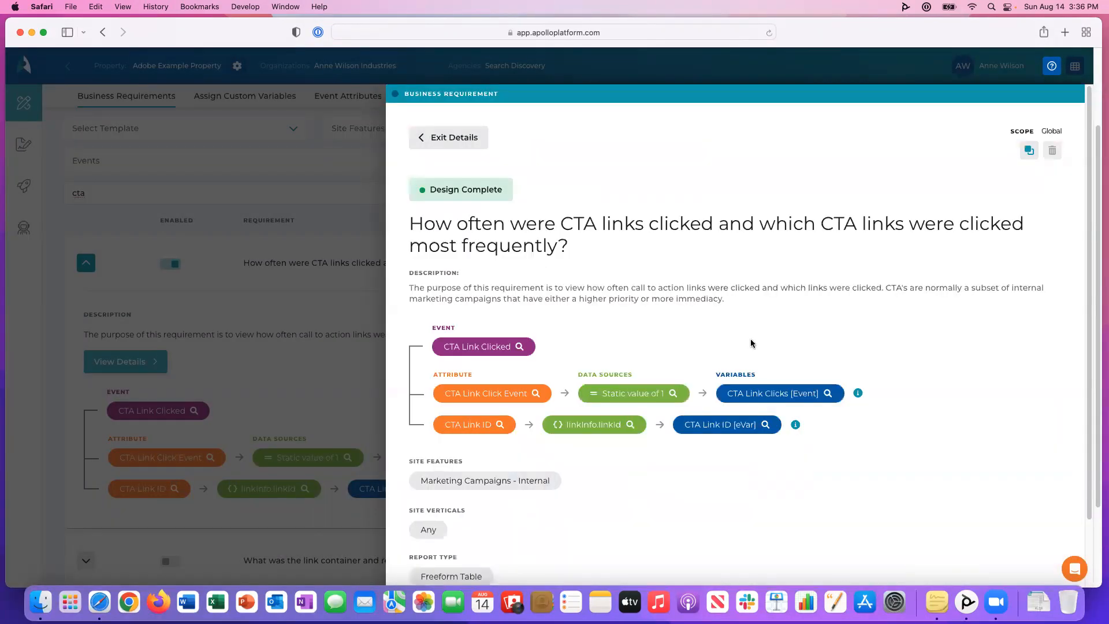
# Inspect the replacement form of the CTA Link Click Event attribute, including its scope options, and return to the requirement without saving.
pyautogui.scroll(-3, 1057, 317)
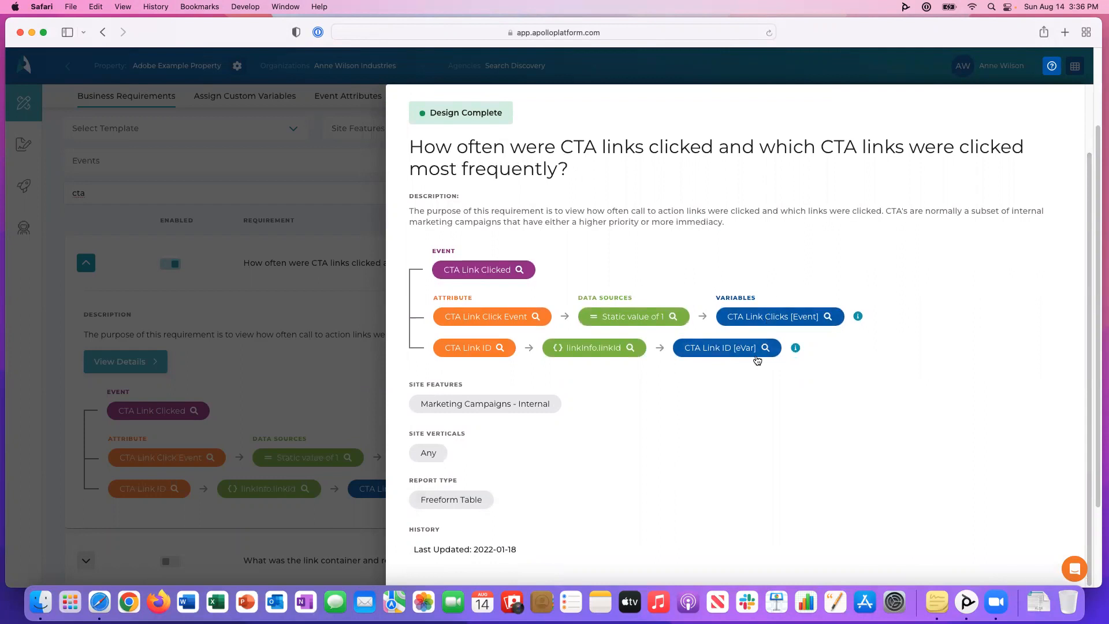
pyautogui.click(467, 317)
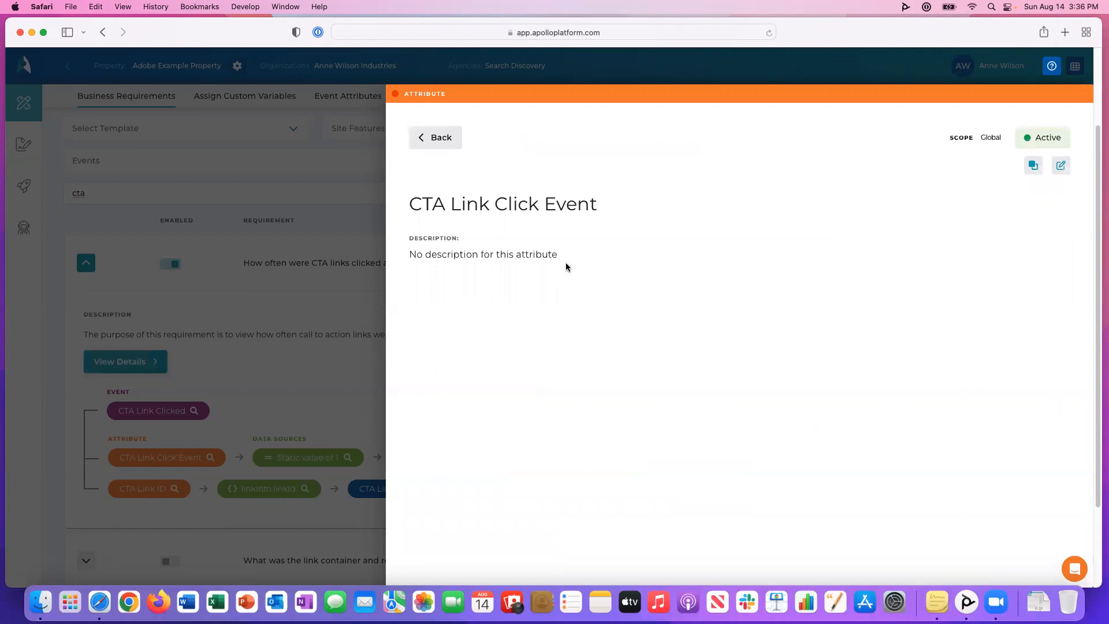
pyautogui.click(1034, 166)
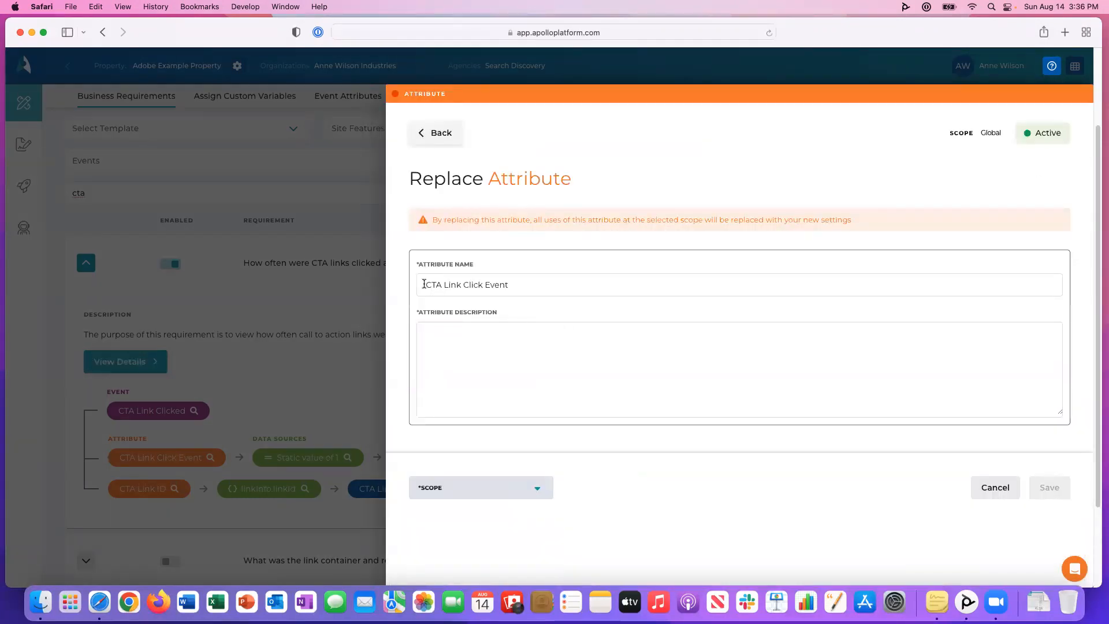
pyautogui.moveTo(442, 284); pyautogui.dragTo(419, 284)
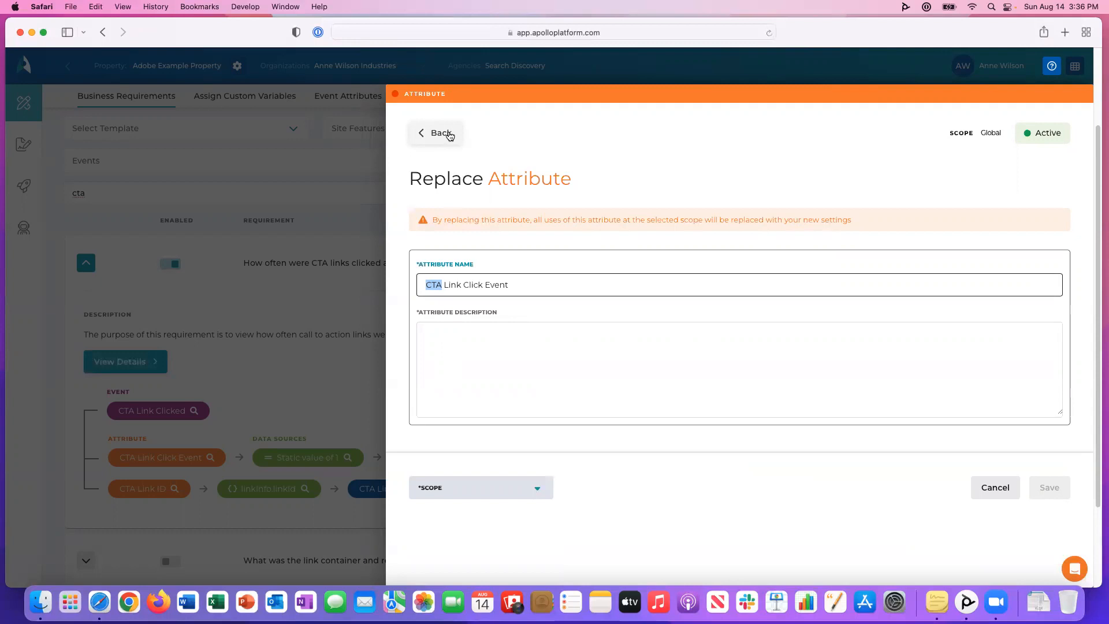
pyautogui.click(465, 491)
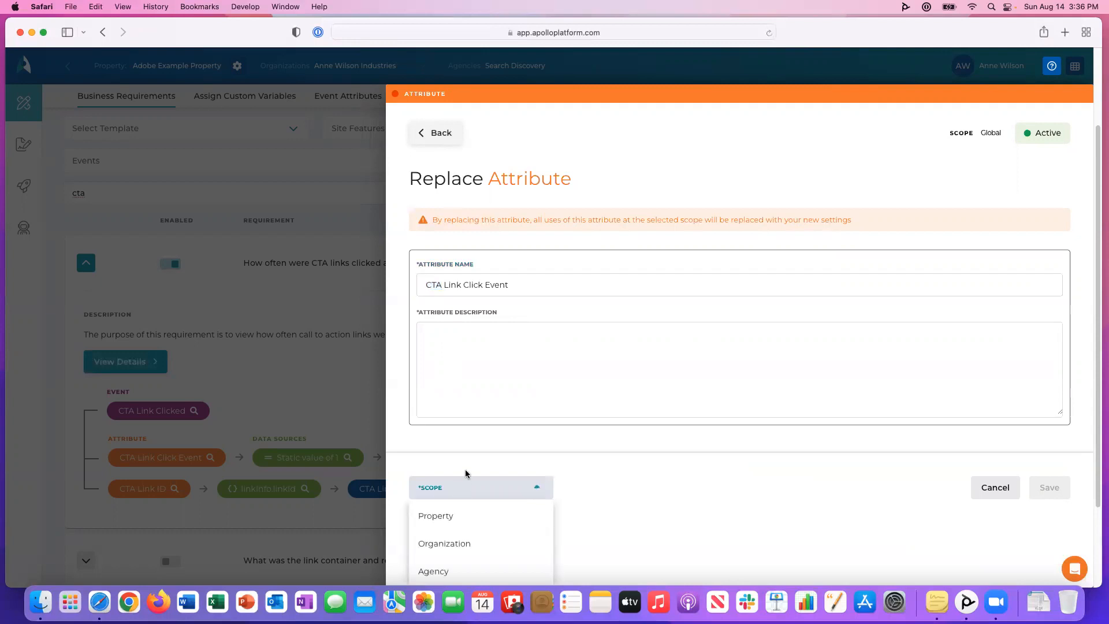
pyautogui.click(466, 470)
pyautogui.click(432, 130)
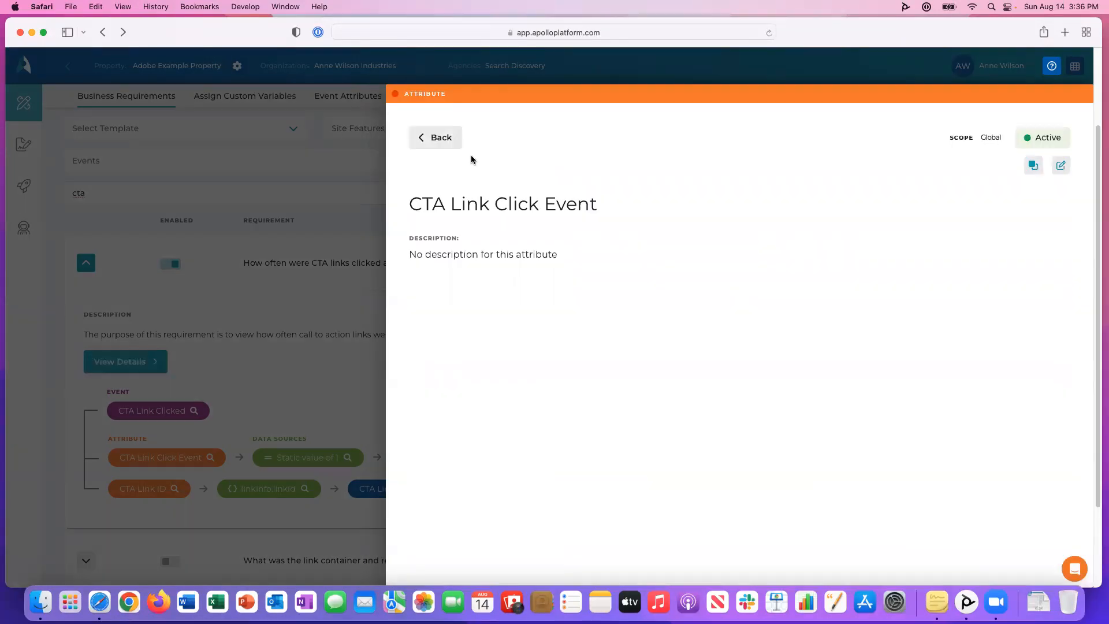
pyautogui.click(445, 143)
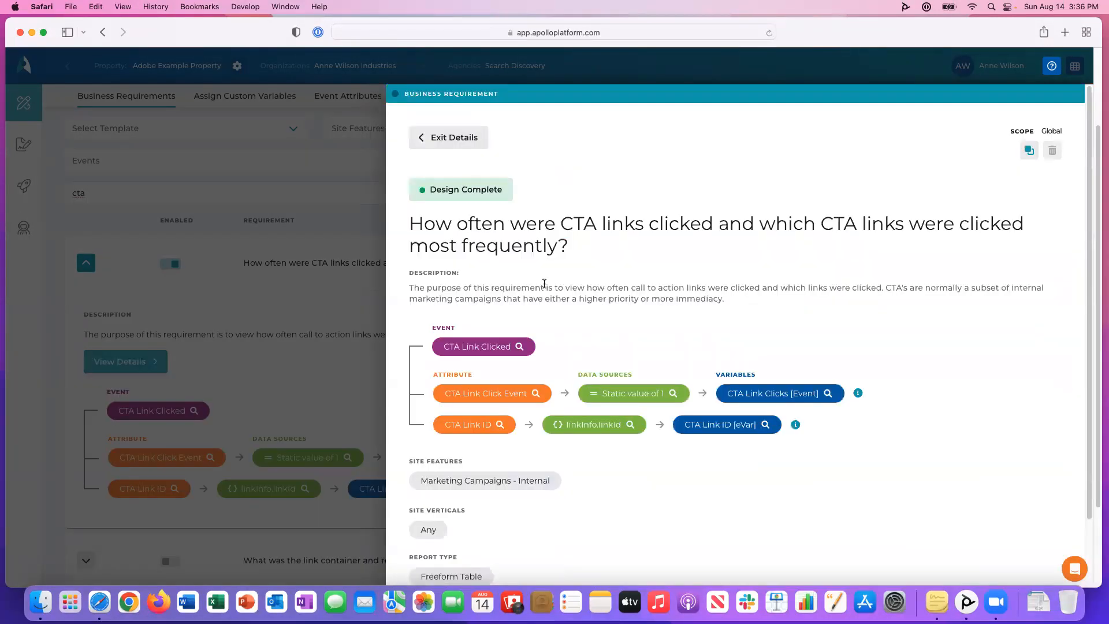
# Open the replacement form of the CTA Link Clicks event variable and examine its name and destination variable settings.
pyautogui.click(787, 393)
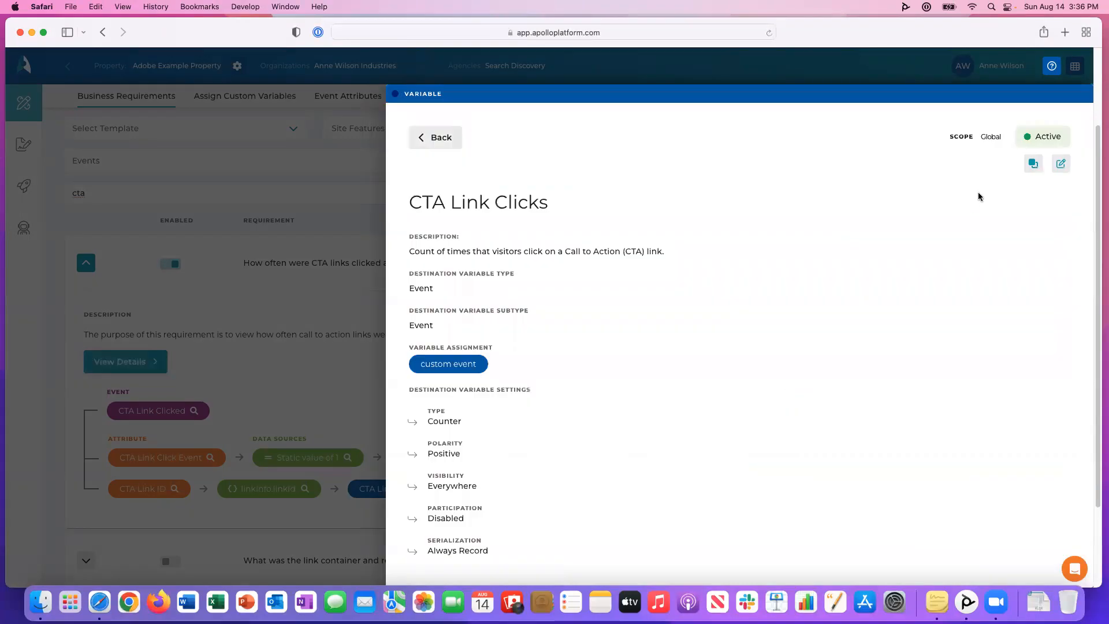
pyautogui.click(1033, 163)
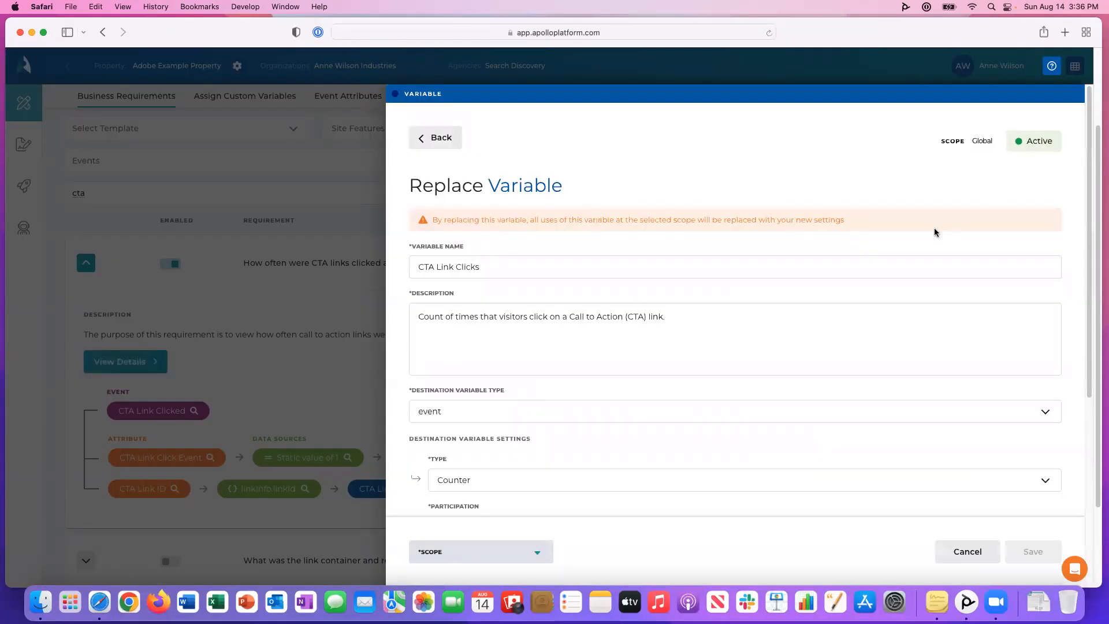
pyautogui.moveTo(437, 268); pyautogui.dragTo(407, 268)
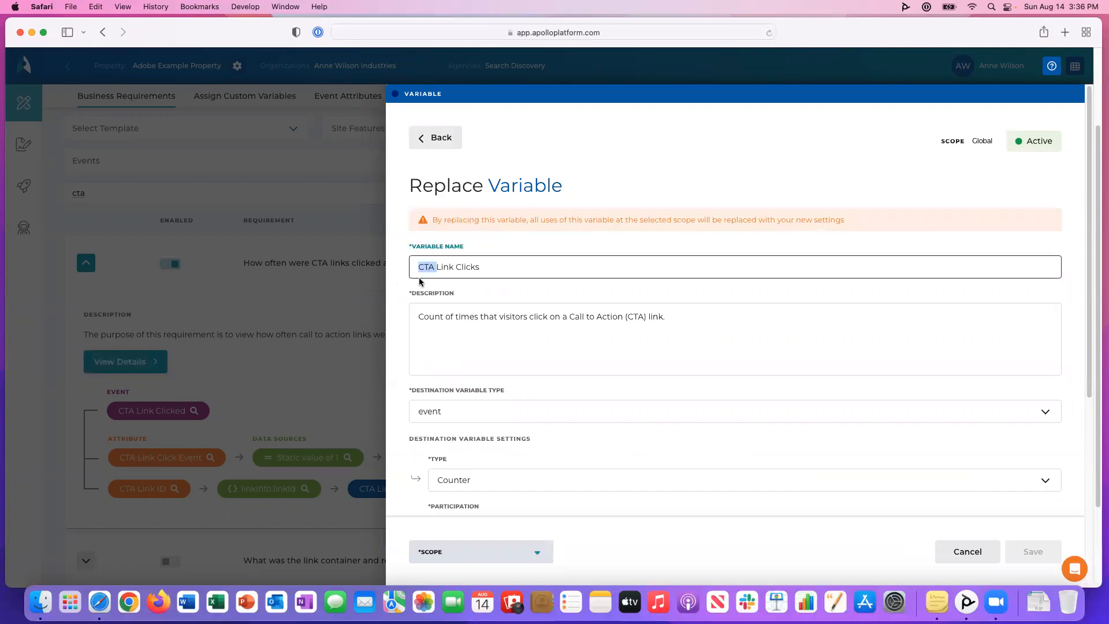
pyautogui.click(512, 296)
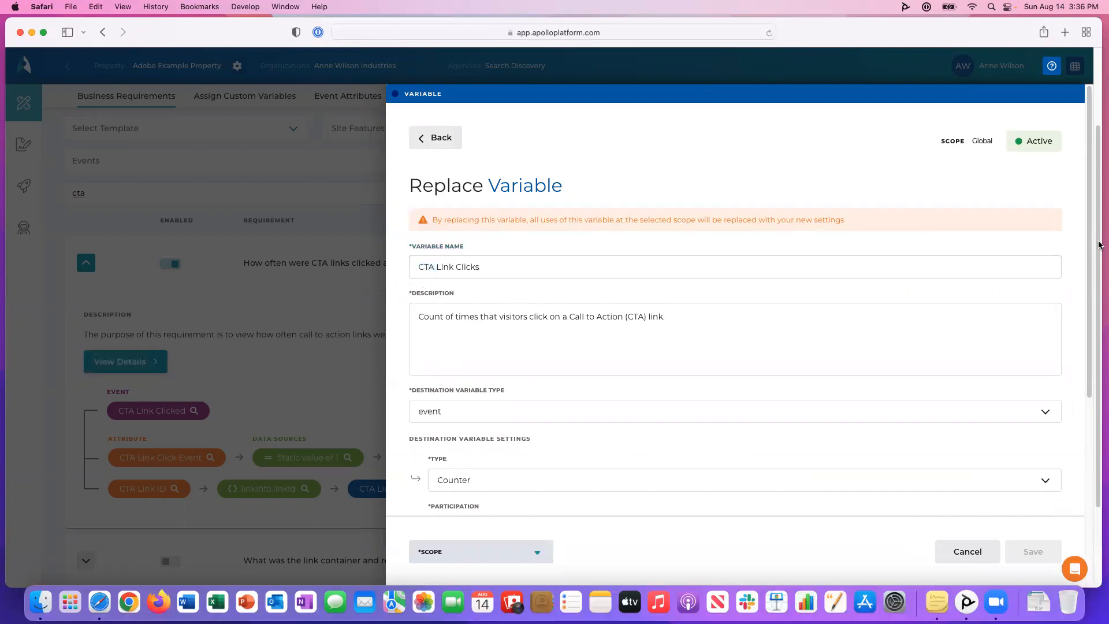
pyautogui.scroll(-2, 1086, 274)
pyautogui.moveTo(1086, 273); pyautogui.dragTo(1088, 370)
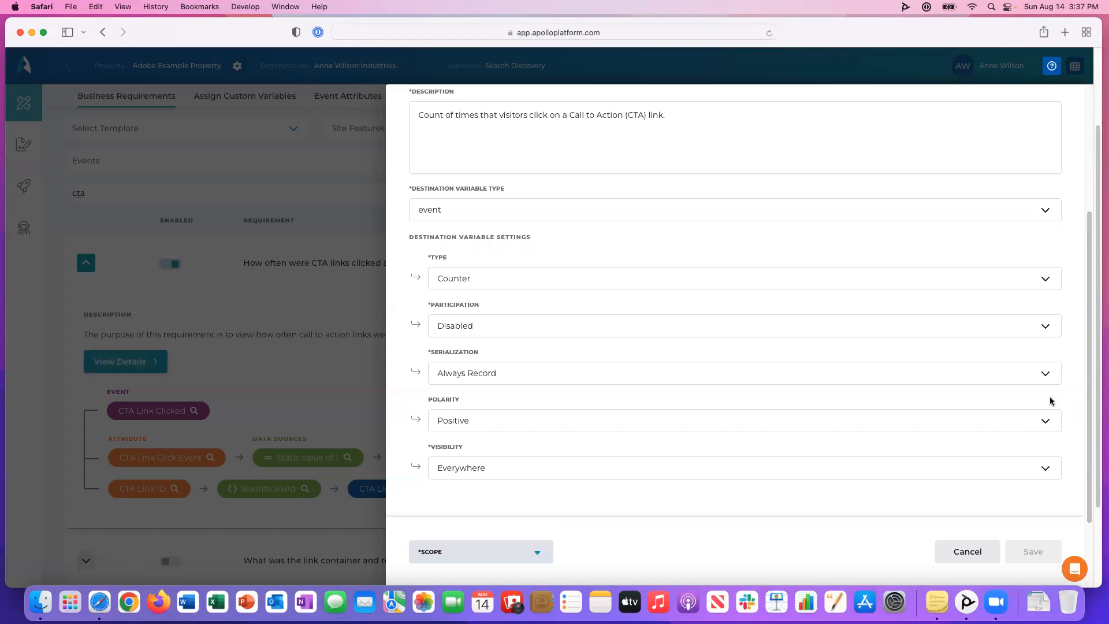
# Check the available Polarity and Serialization options and return to the variable's details without saving.
pyautogui.click(1043, 419)
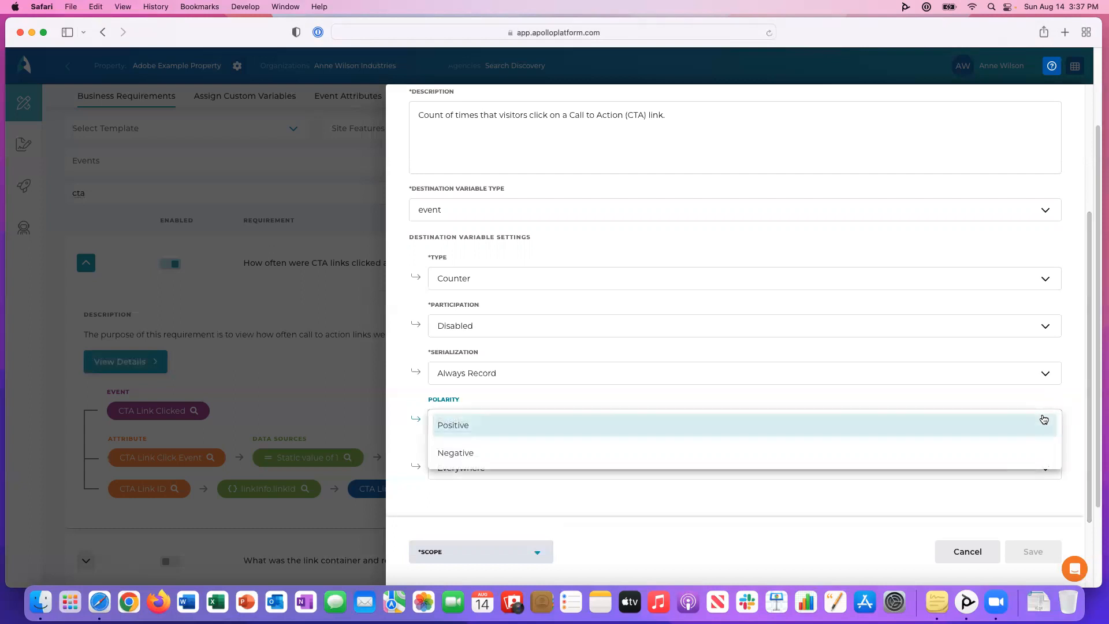
pyautogui.click(1052, 380)
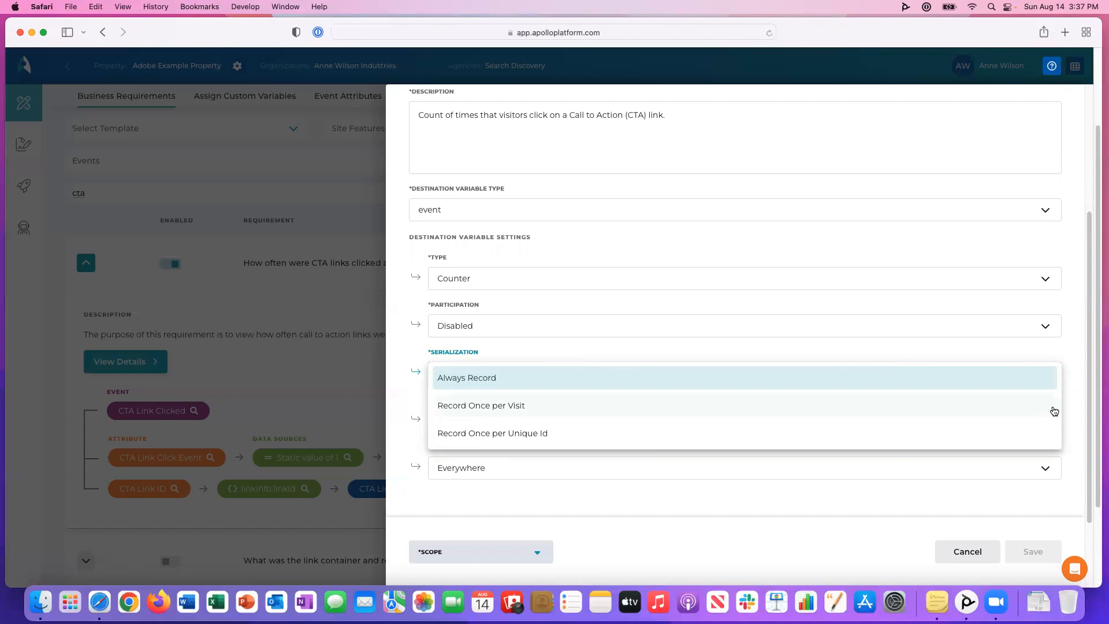
pyautogui.click(1073, 365)
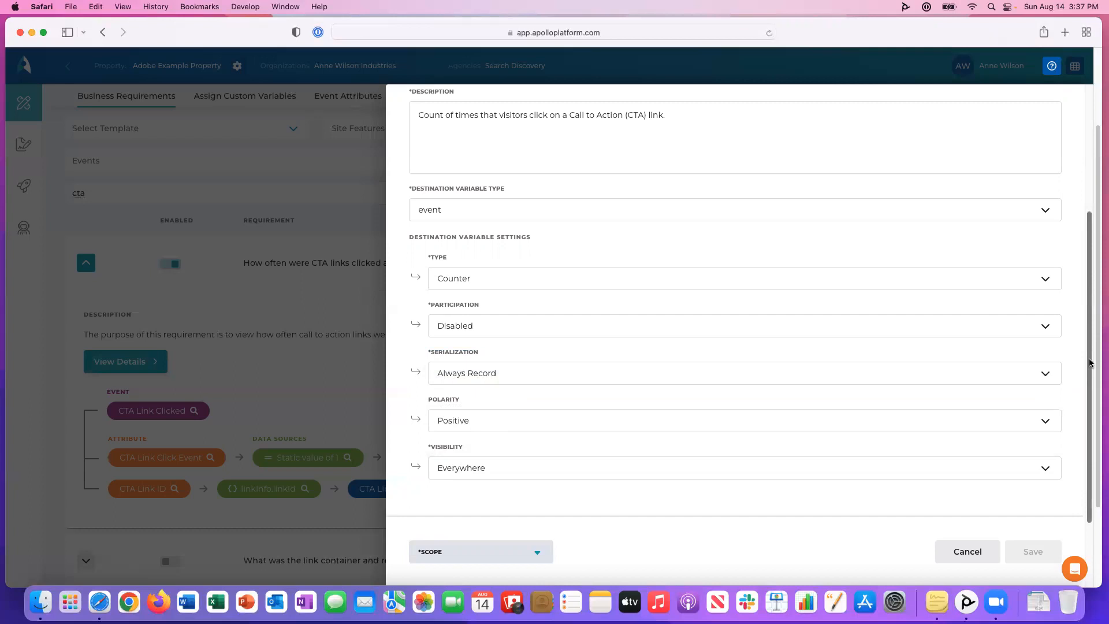
pyautogui.moveTo(1089, 362); pyautogui.dragTo(1082, 242)
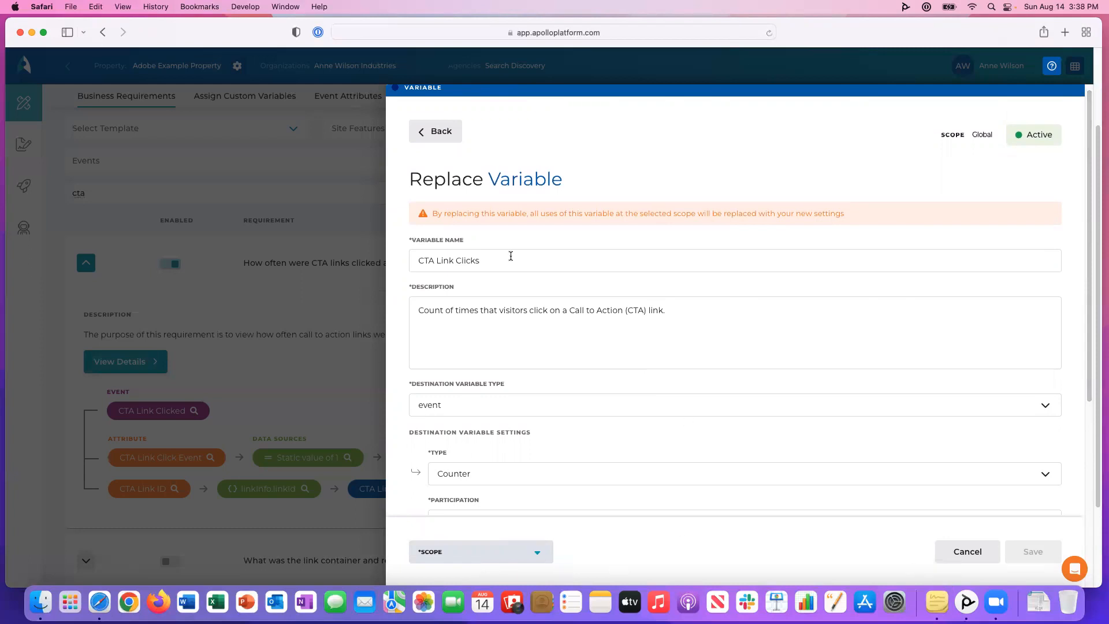
pyautogui.click(434, 138)
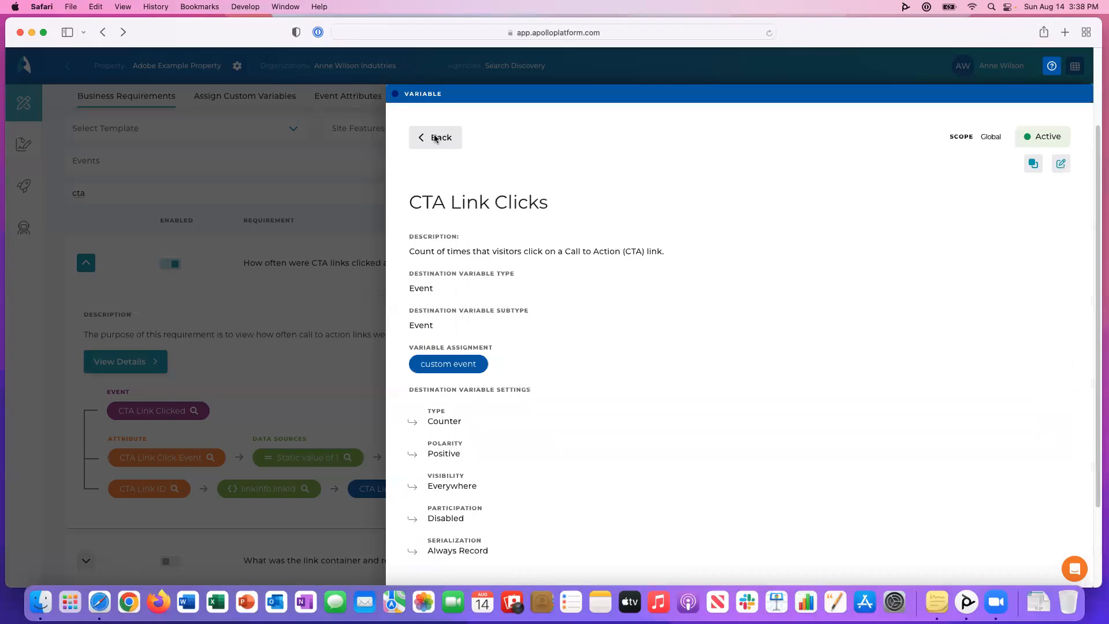
# Open the replacement form of the CTA requirement's linkInfo.linkId data source and review the available data source types.
pyautogui.click(434, 137)
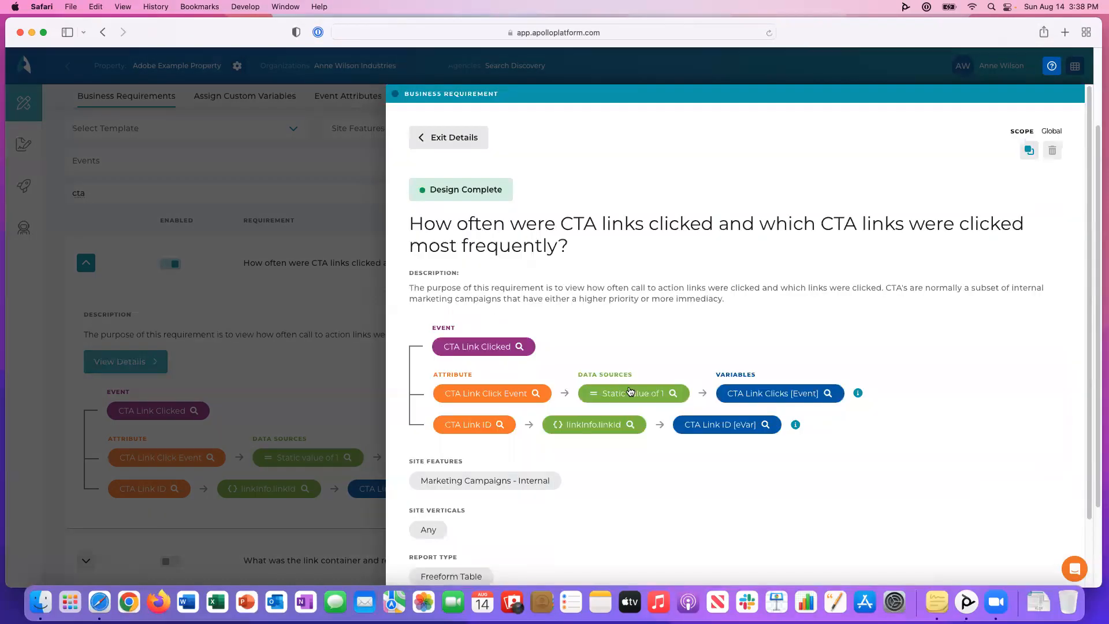
pyautogui.click(597, 425)
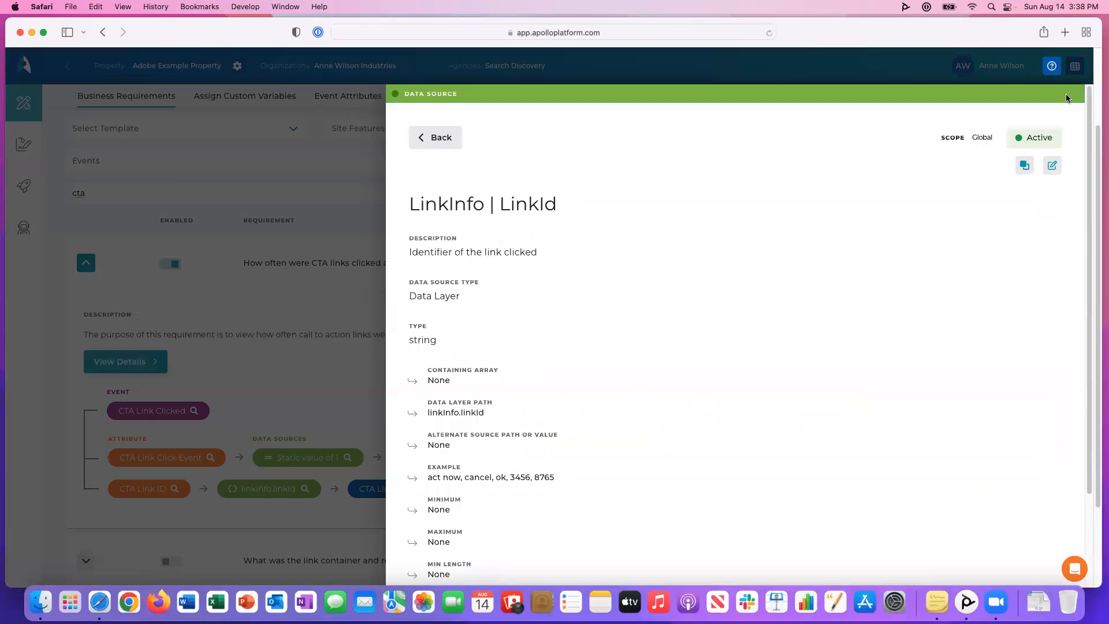
pyautogui.click(1025, 168)
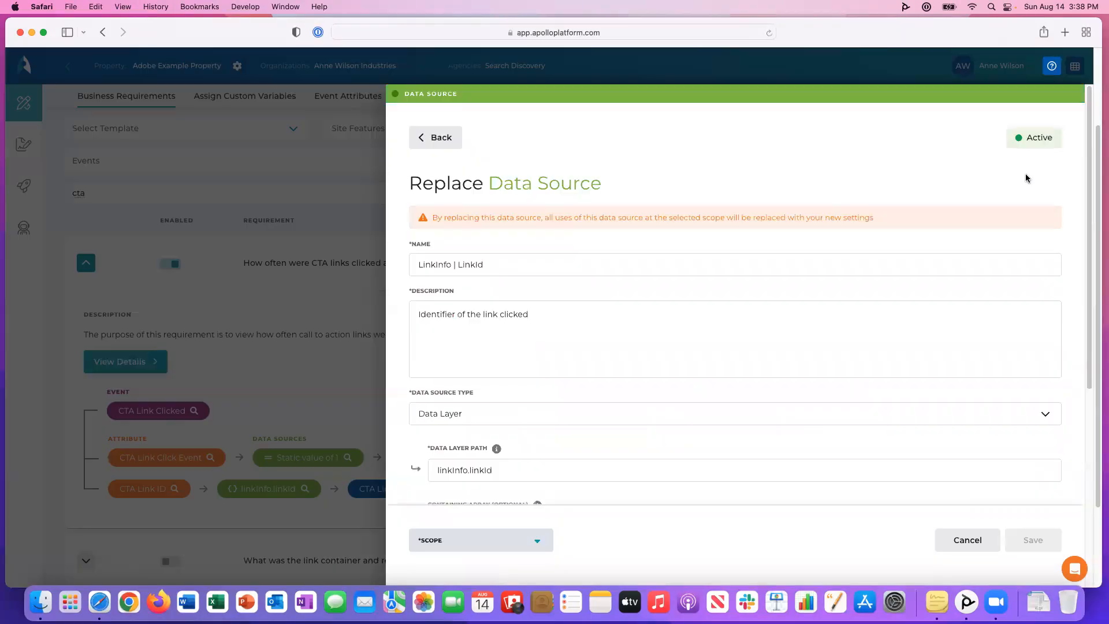
pyautogui.scroll(-3, 1084, 260)
pyautogui.scroll(-2, 1085, 295)
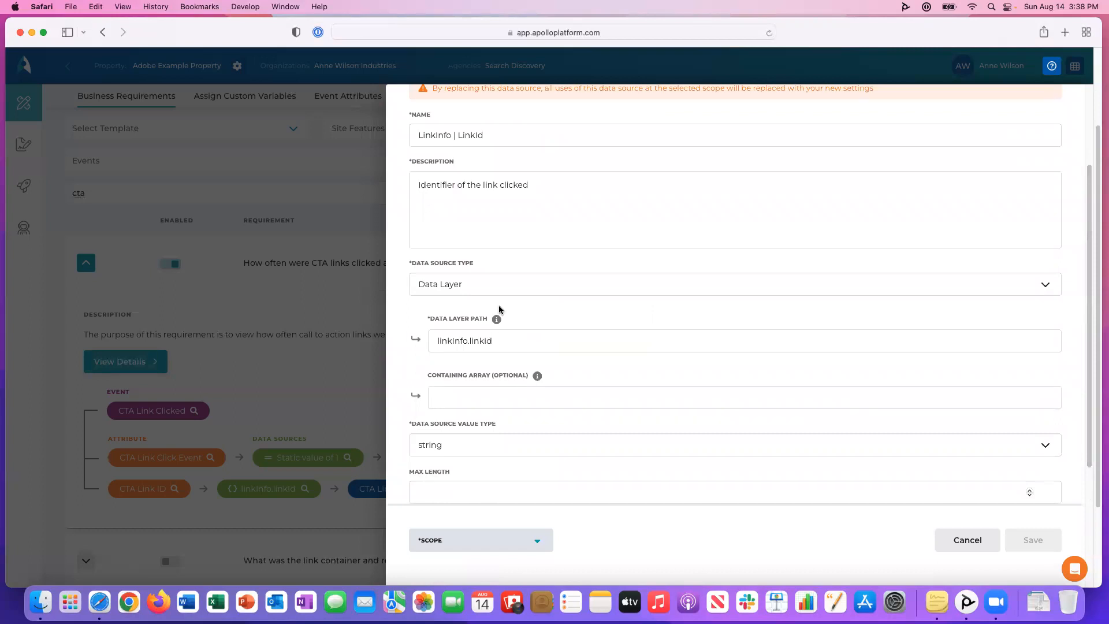
pyautogui.click(501, 282)
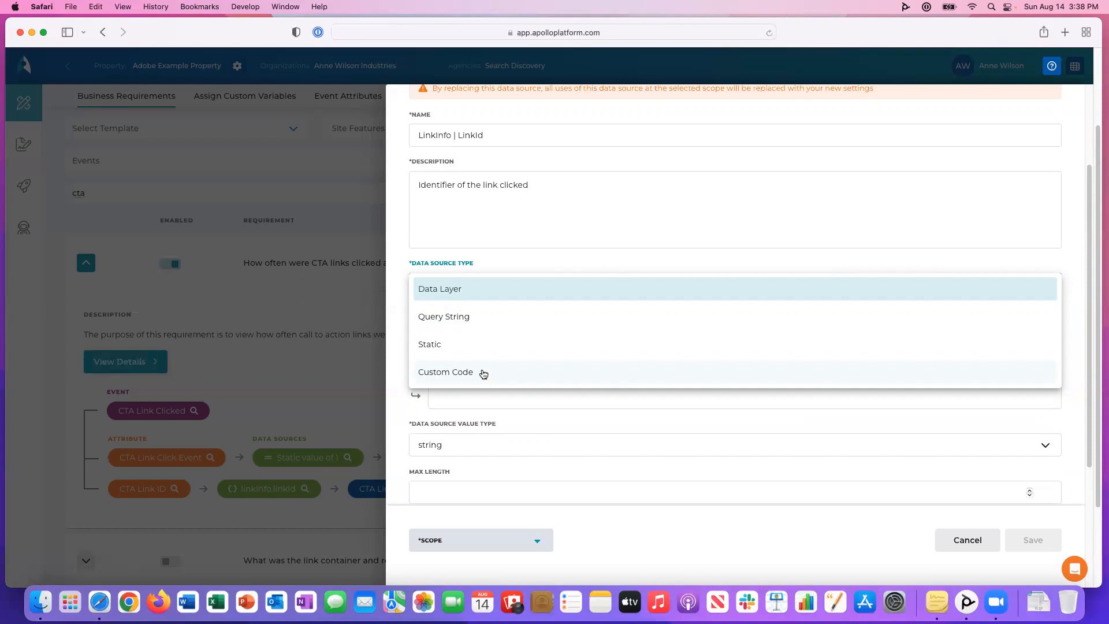
pyautogui.click(1074, 278)
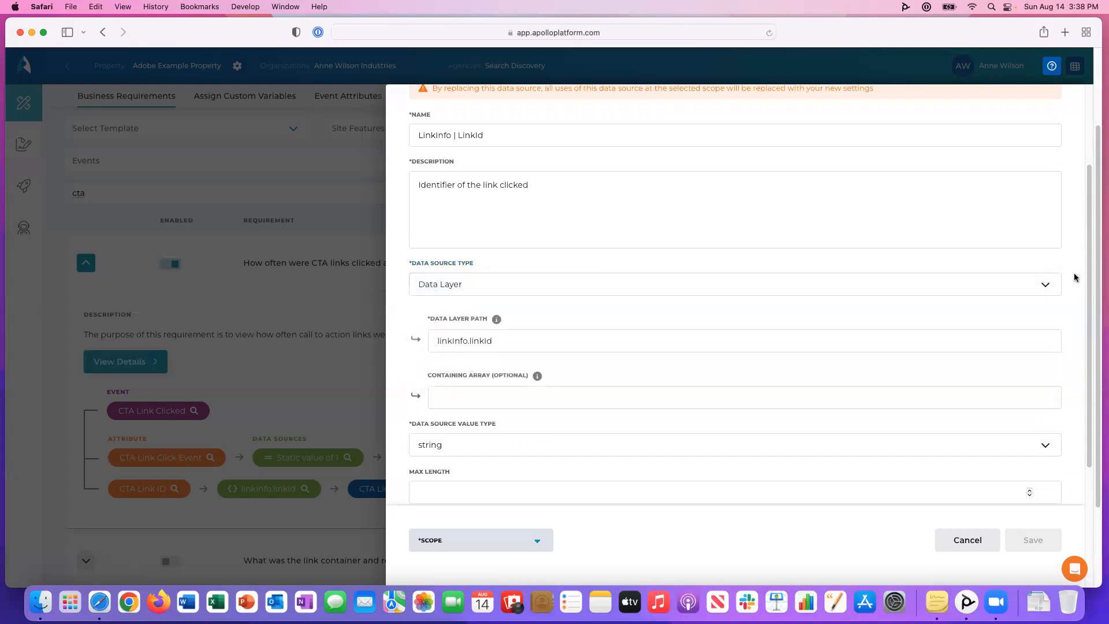
# Examine the data source's length, regex pattern and examples fields, and return to the business requirements list without saving.
pyautogui.moveTo(1089, 285); pyautogui.dragTo(1082, 411)
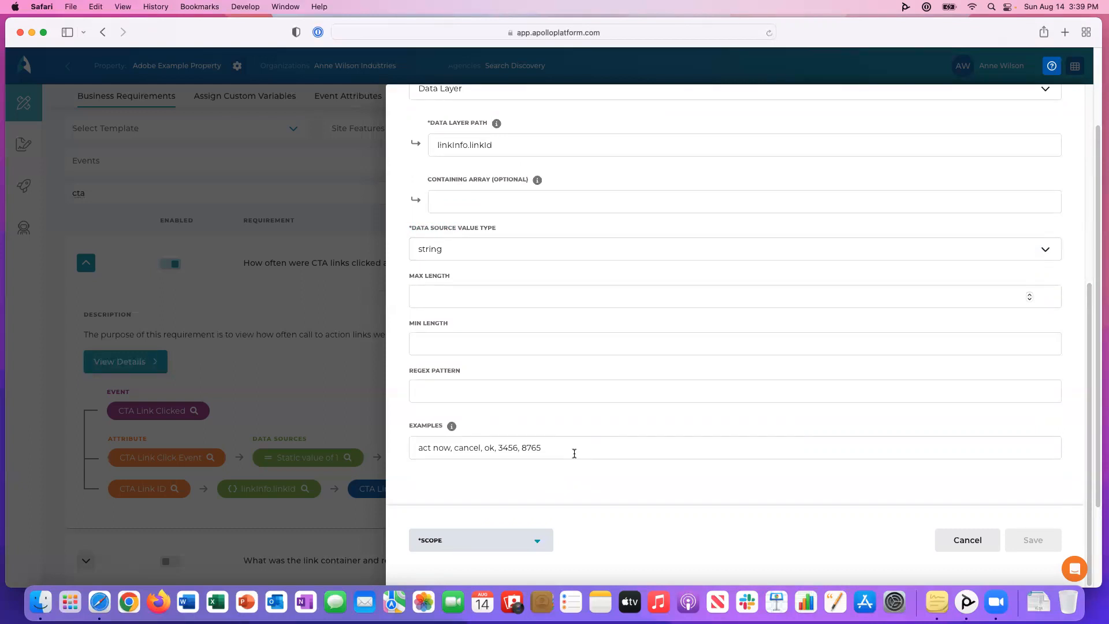
pyautogui.moveTo(574, 453); pyautogui.dragTo(390, 439)
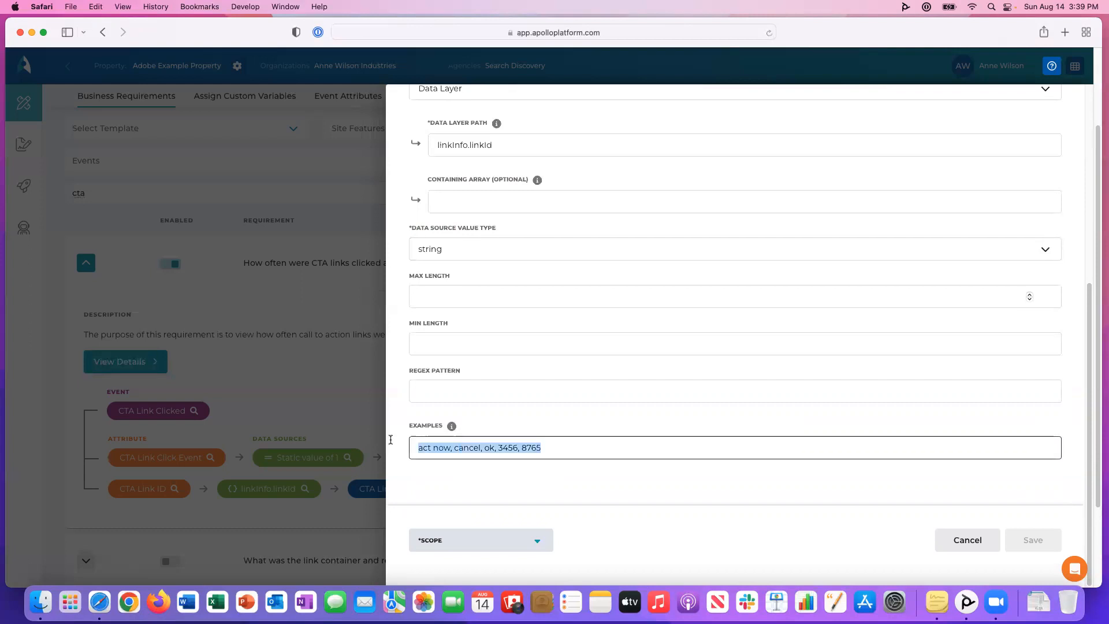
pyautogui.click(397, 445)
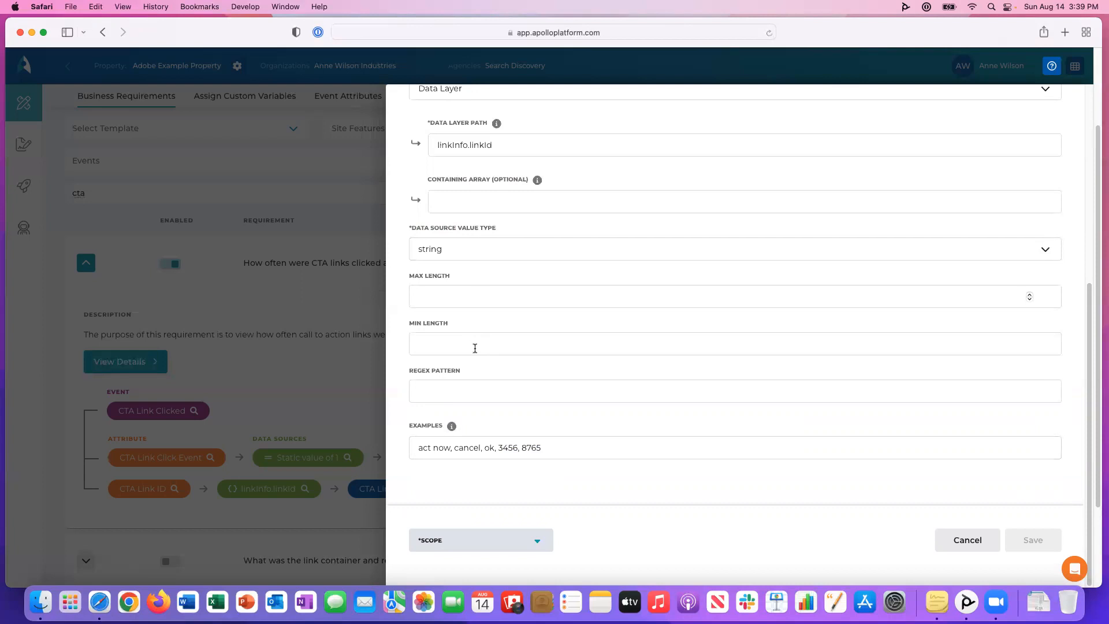
pyautogui.click(466, 385)
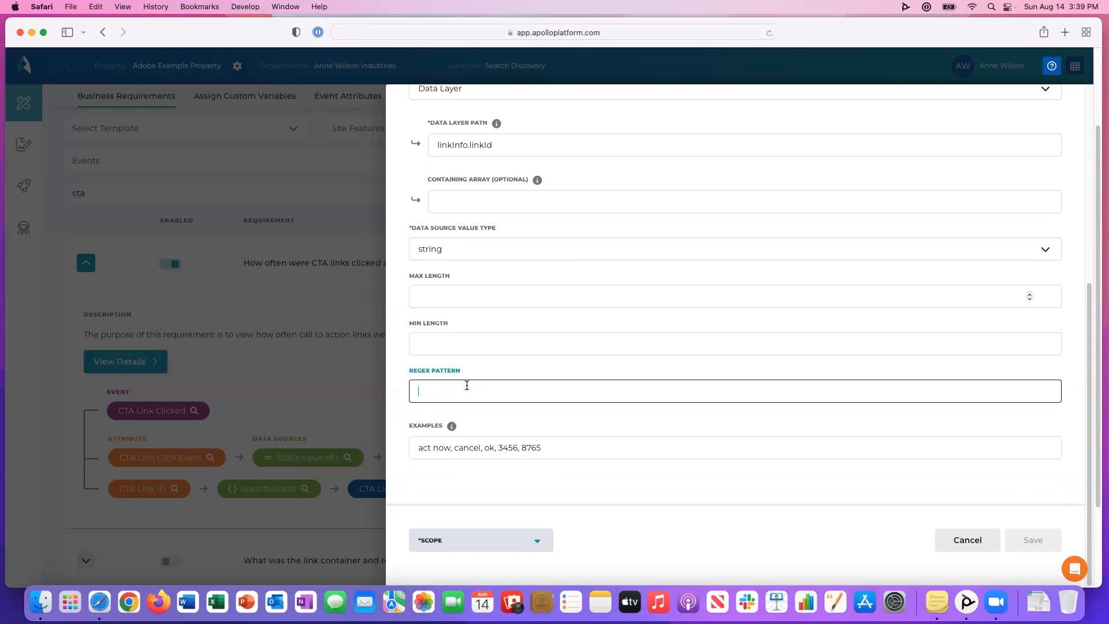
pyautogui.click(963, 543)
pyautogui.click(439, 140)
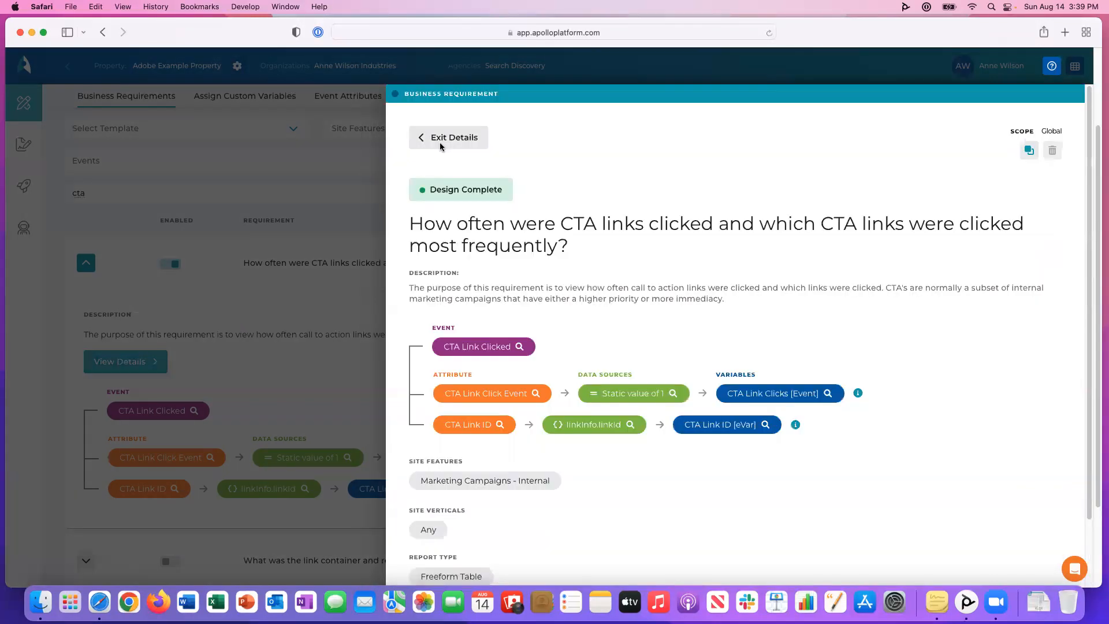
pyautogui.click(441, 139)
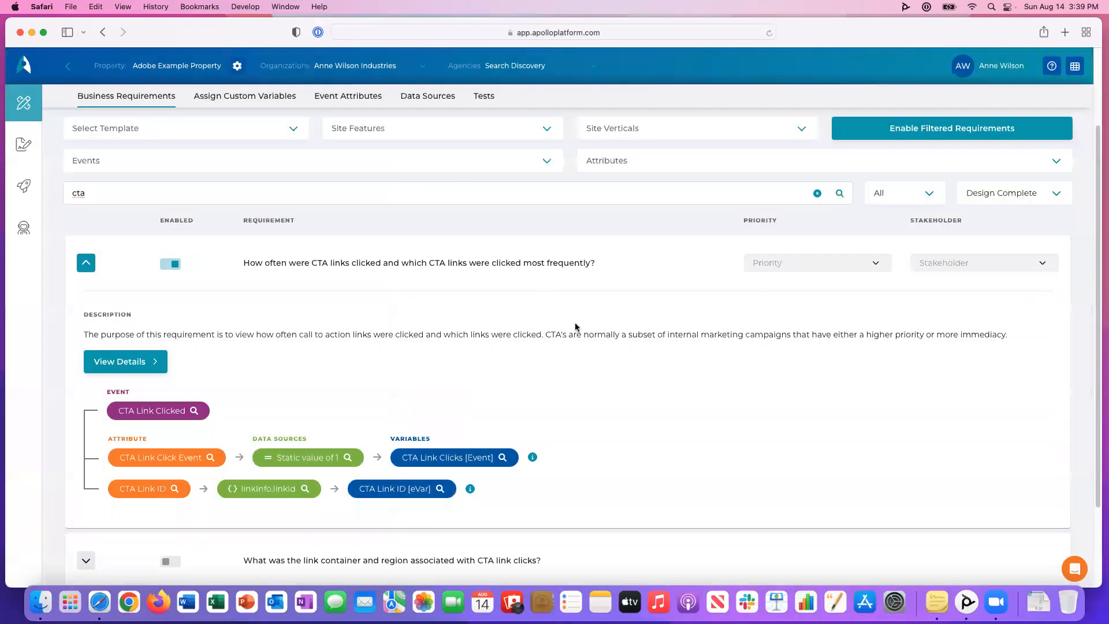